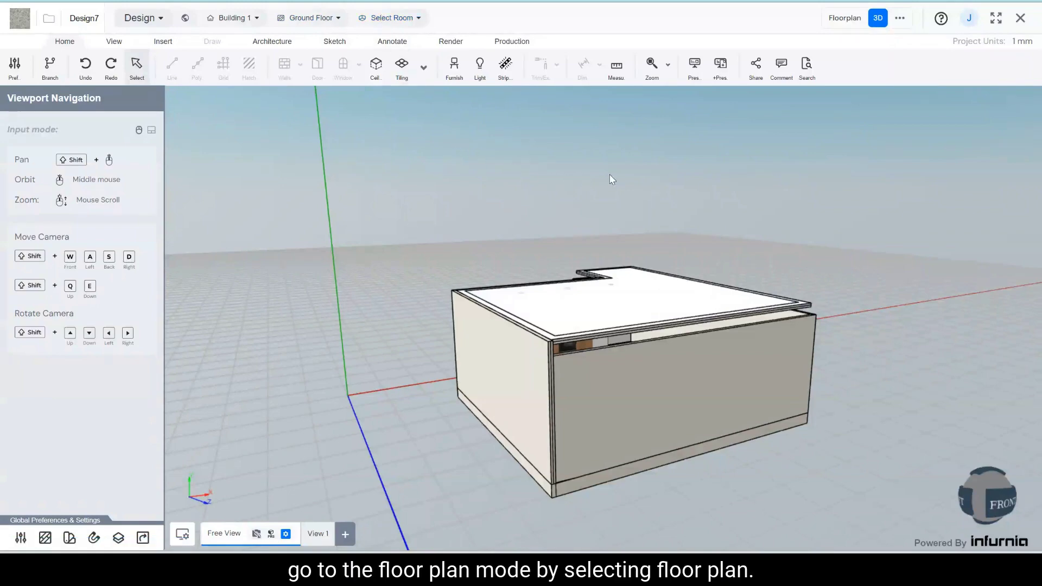
# - Switch to the floor plan and display the Free View camera outside the building
pyautogui.click(844, 22)
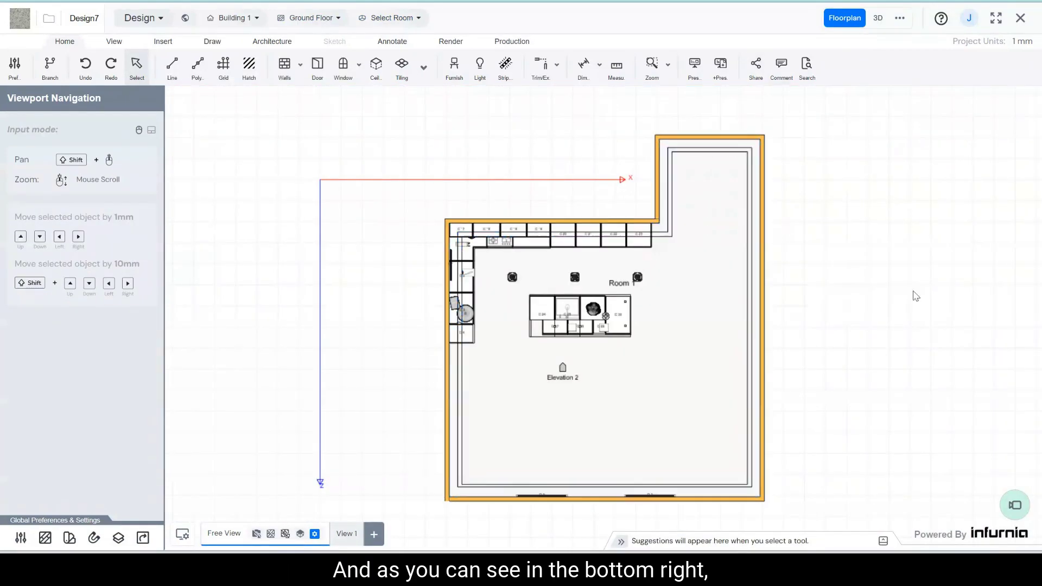
pyautogui.click(1022, 508)
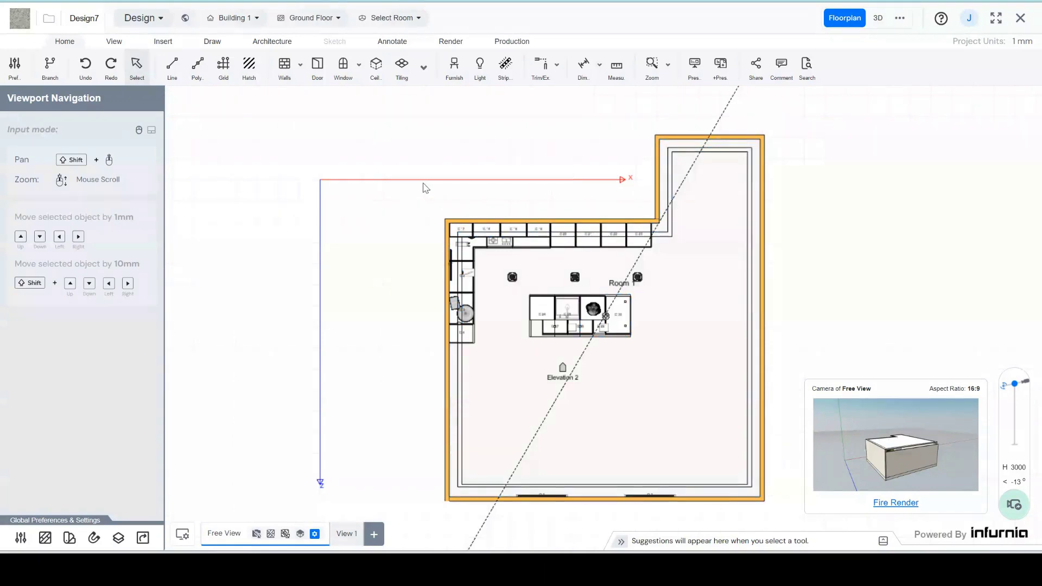
pyautogui.scroll(-5, 425, 188)
pyautogui.scroll(3, 426, 188)
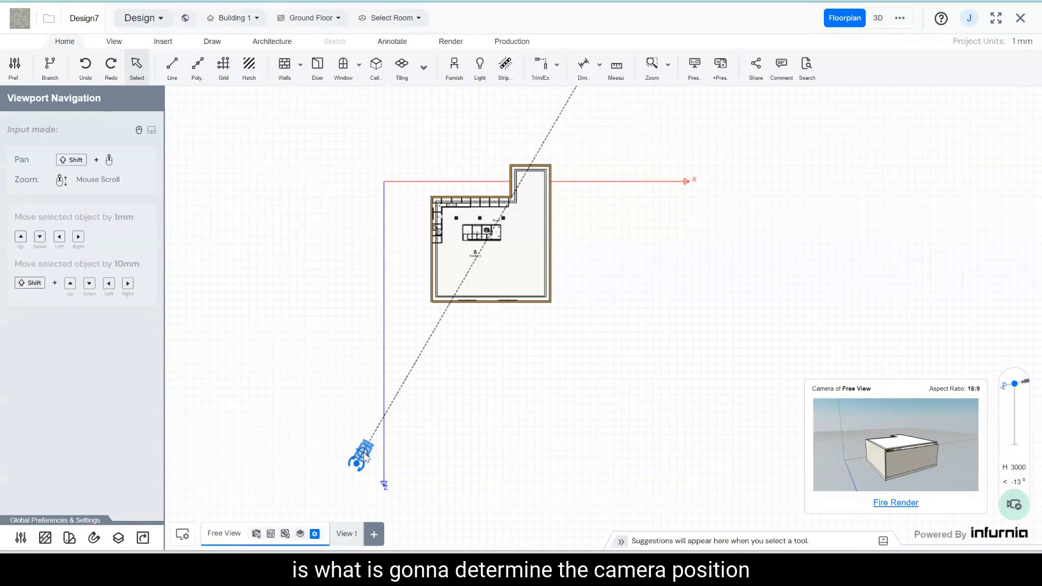
# - Move the Free View camera closer to the building, placing it below the lower-left corner in the plan
pyautogui.moveTo(365, 457); pyautogui.dragTo(385, 458)
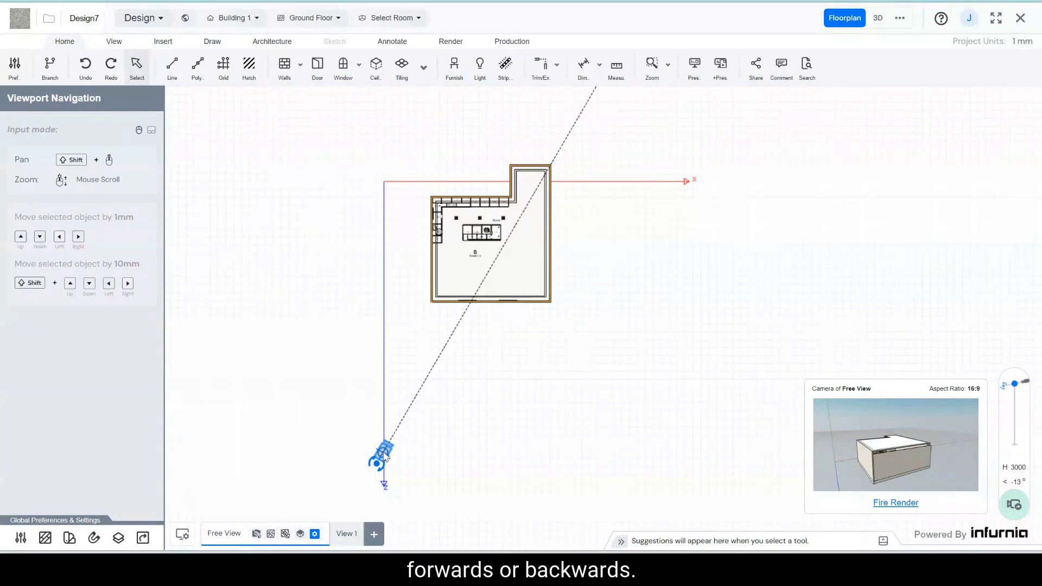
pyautogui.moveTo(383, 455); pyautogui.dragTo(423, 397)
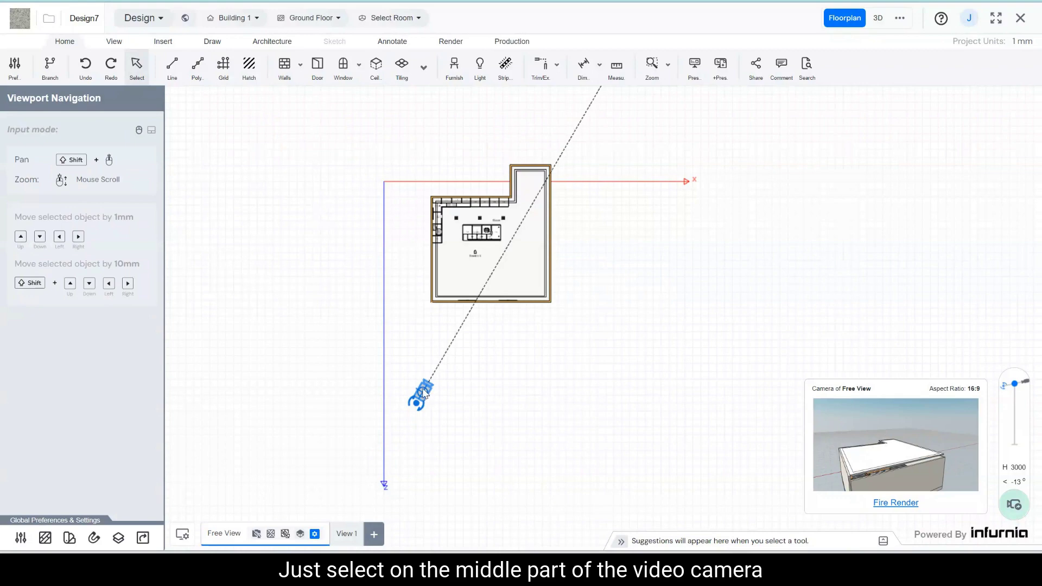
pyautogui.moveTo(424, 394); pyautogui.dragTo(419, 423)
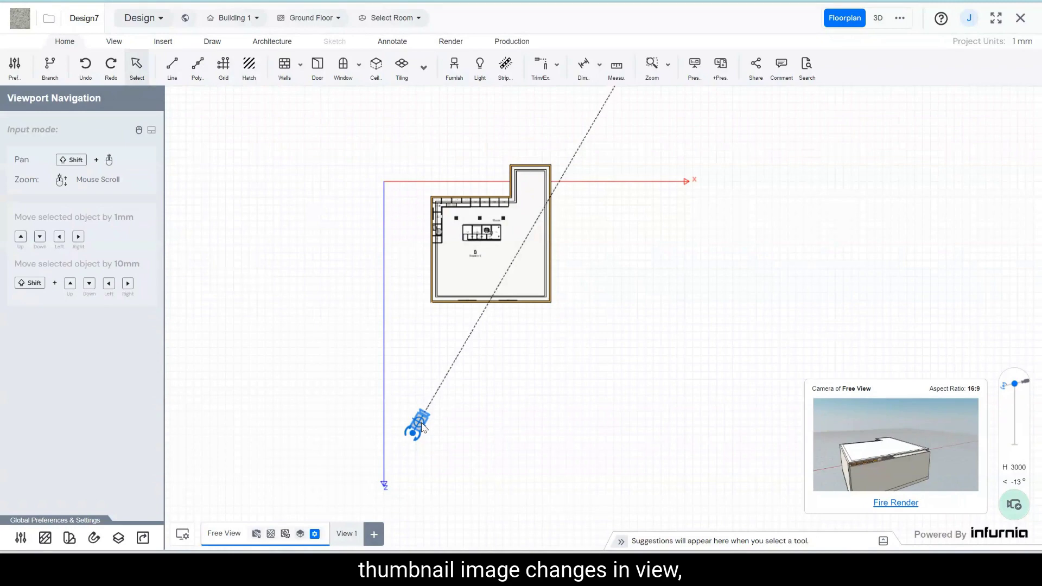
pyautogui.moveTo(464, 366); pyautogui.dragTo(437, 424)
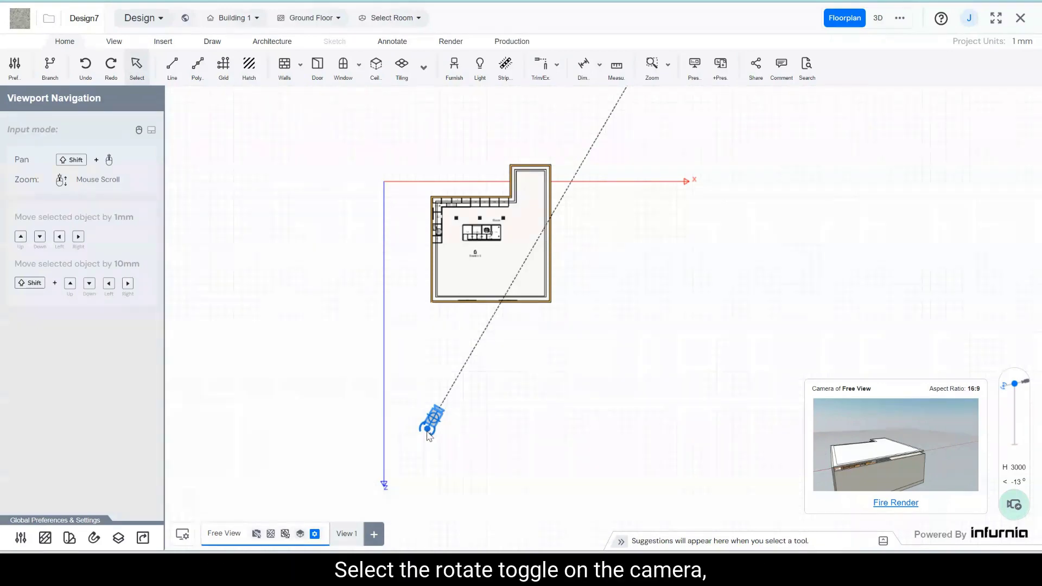
# - Rotate the camera to face straight up the plan and centre it just below the building's lower wall
pyautogui.moveTo(427, 430); pyautogui.dragTo(433, 454)
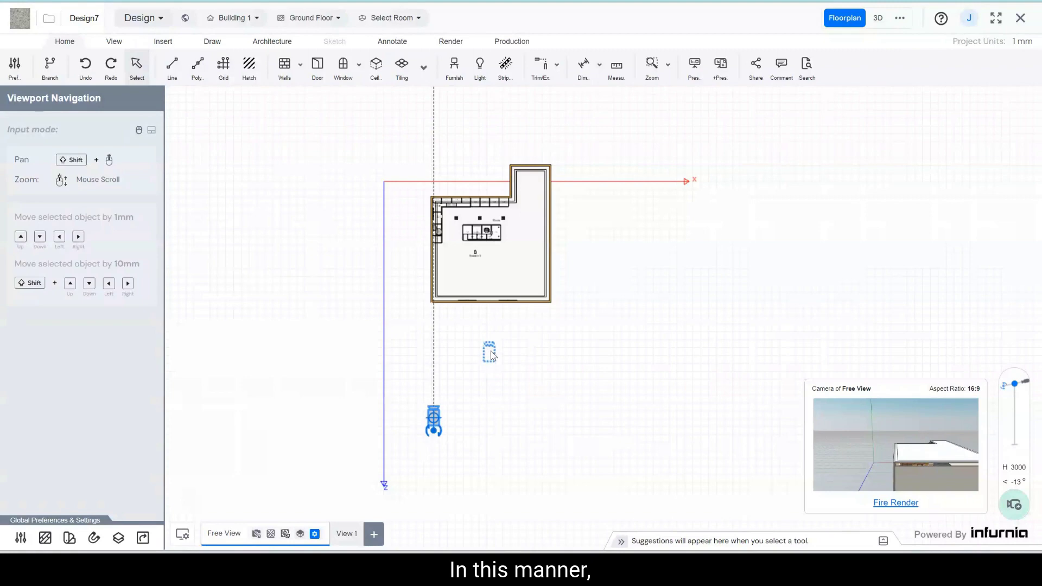
pyautogui.click(491, 355)
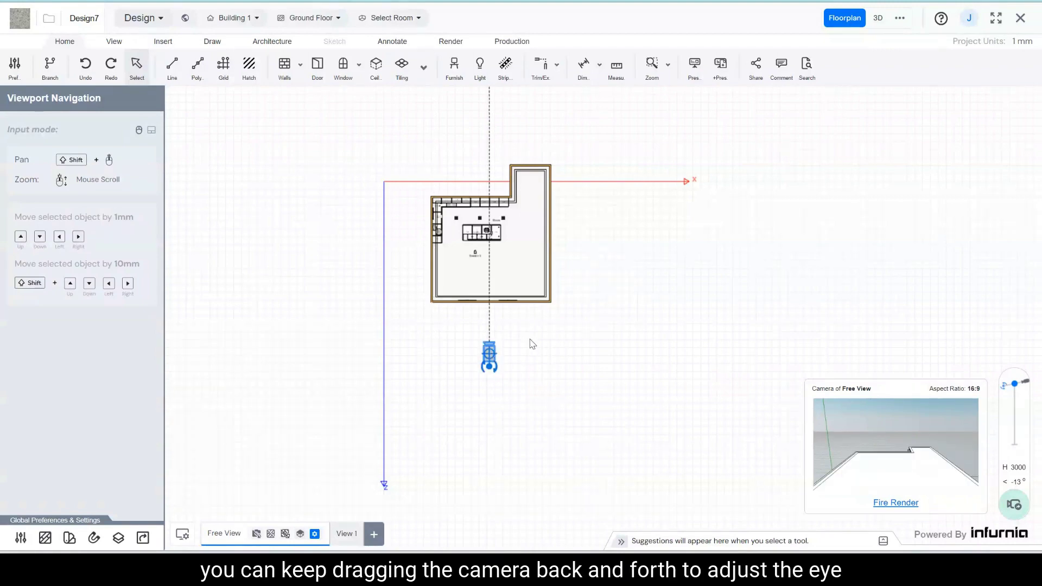
pyautogui.moveTo(491, 360); pyautogui.dragTo(495, 372)
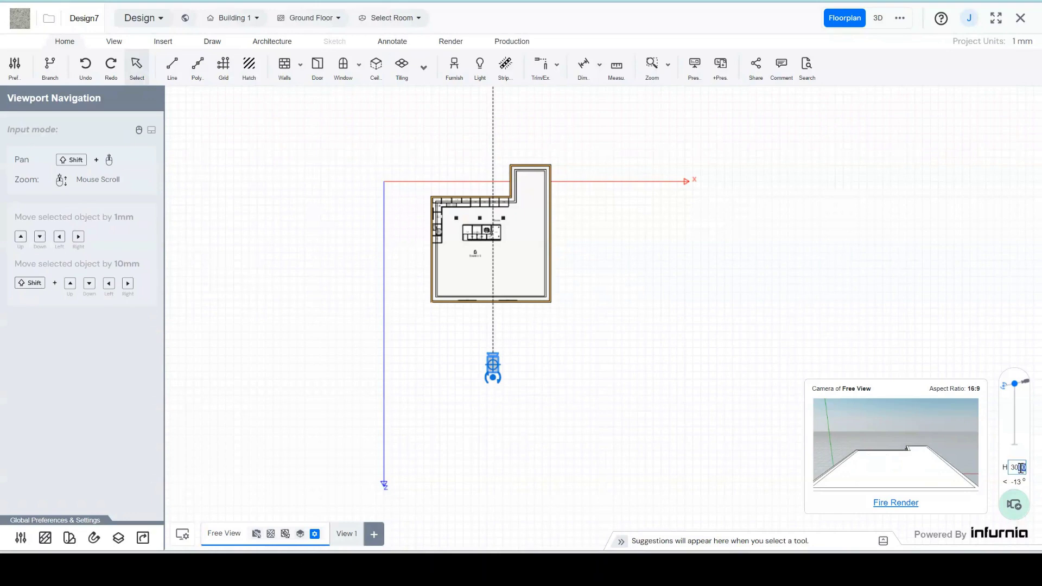
# - Set the camera height to 1700 mm and move the camera farther back from the building's lower wall
pyautogui.doubleClick(1009, 468)
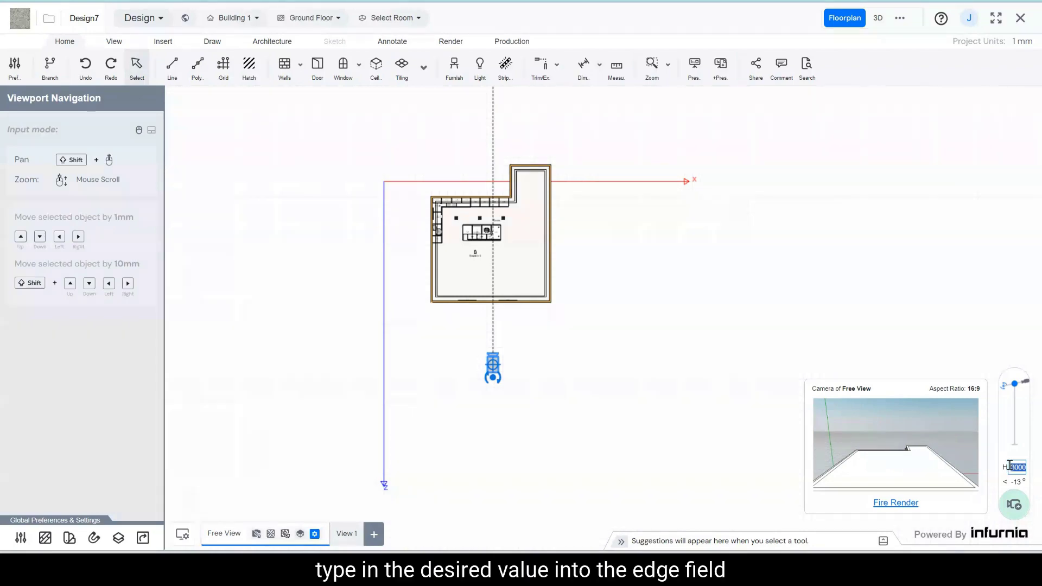
pyautogui.write('1700')
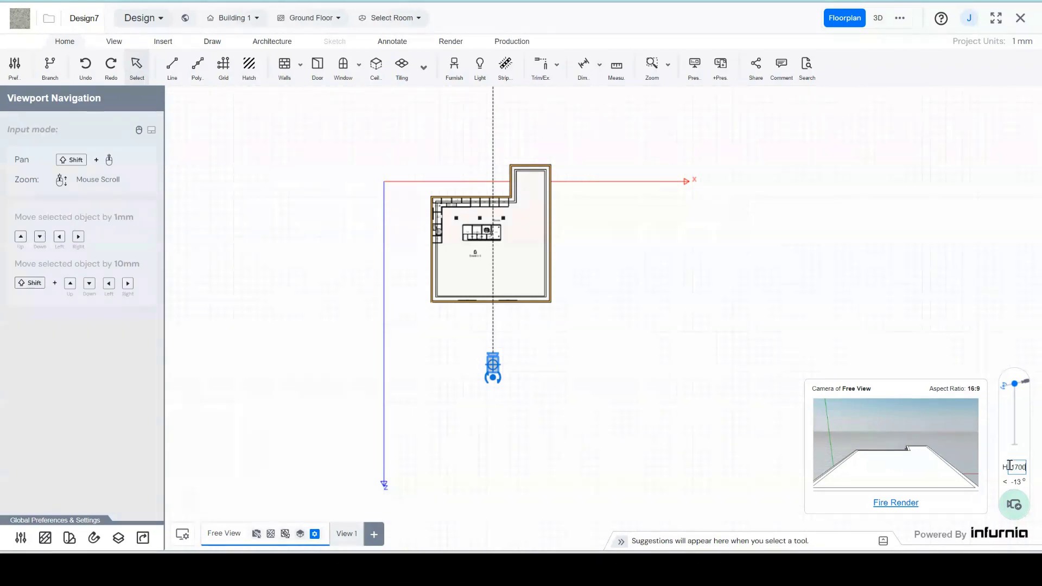
pyautogui.press('Return')
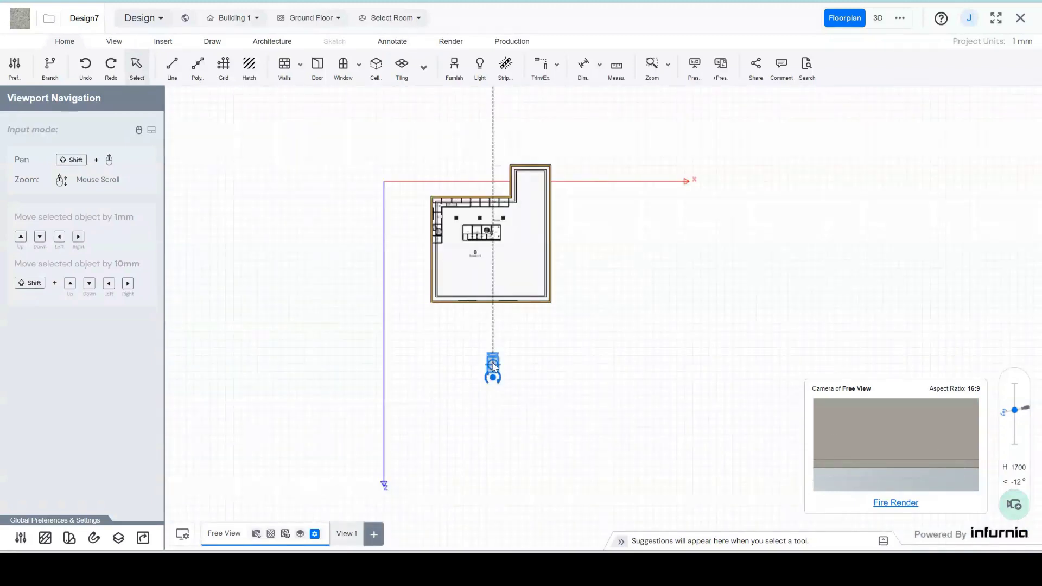
pyautogui.moveTo(493, 367); pyautogui.dragTo(492, 432)
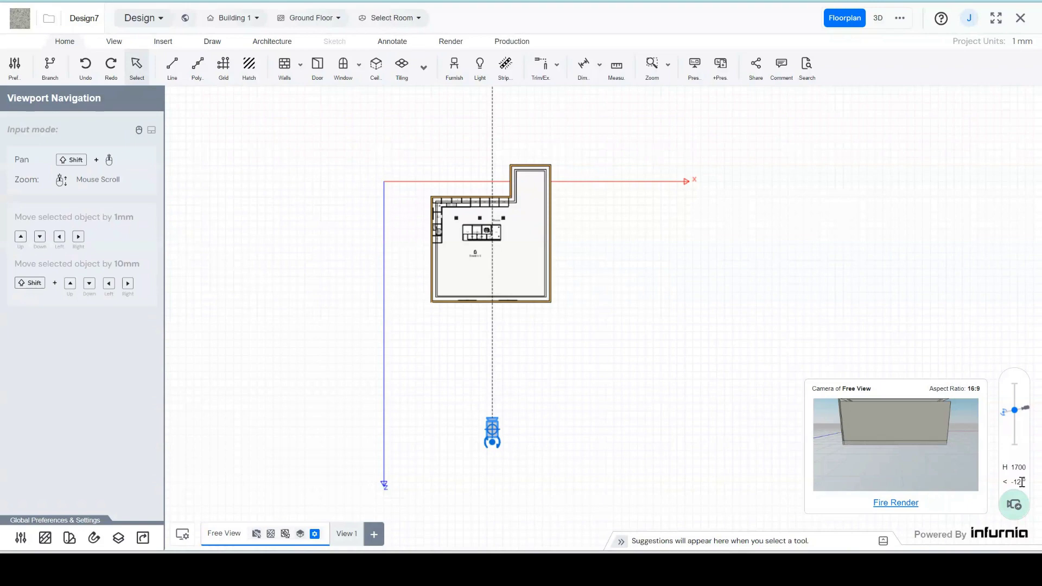
# - Set the camera's tilt angle to 0°
pyautogui.doubleClick(1021, 482)
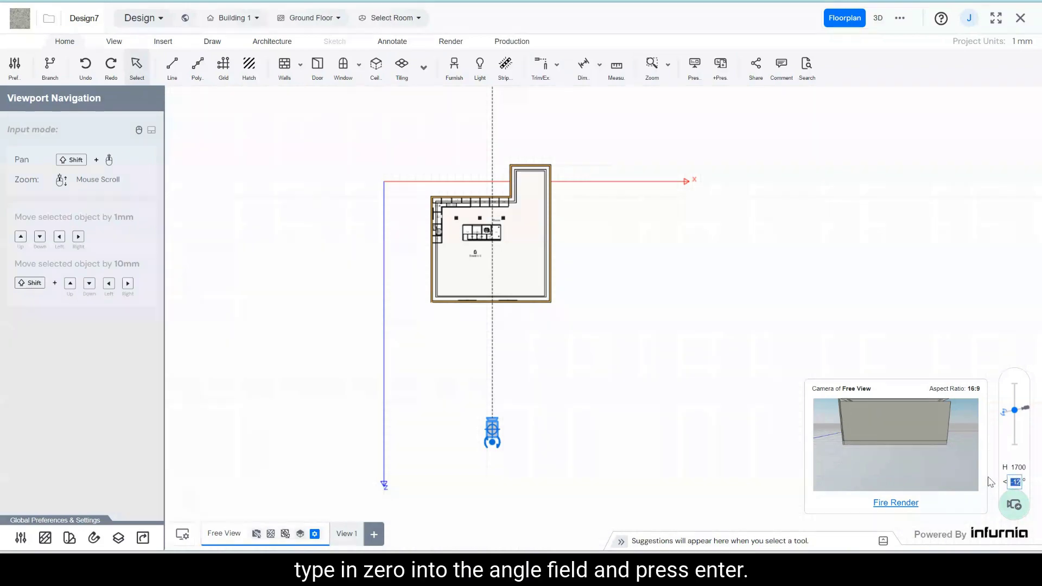
pyautogui.write('0')
pyautogui.press('Return')
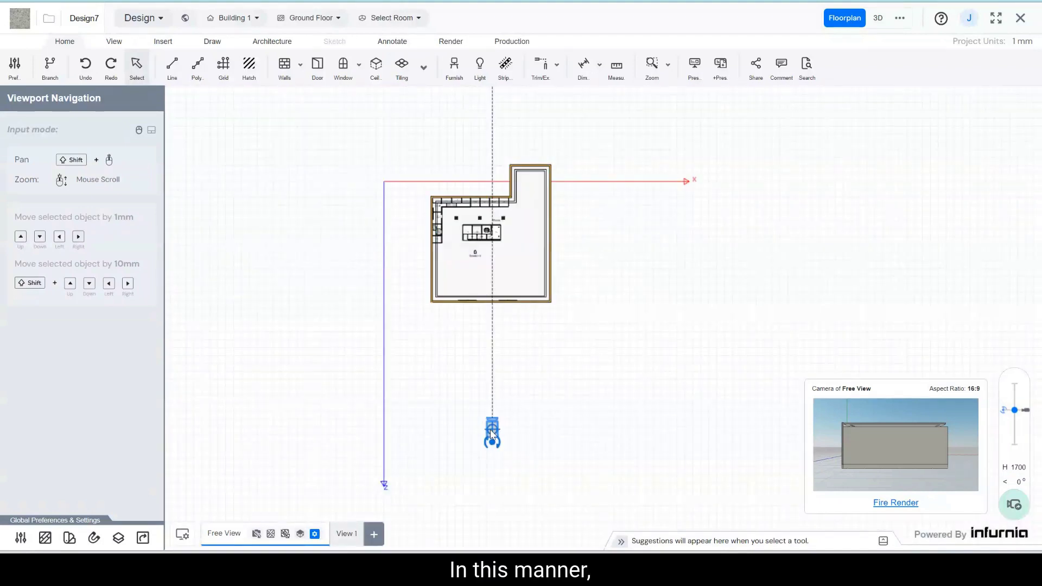
# - Move the camera inside the room, between the kitchen island and the lower wall, and show its view in 3D
pyautogui.moveTo(492, 429)
pyautogui.mouseDown()
pyautogui.moveTo(492, 350)
pyautogui.moveTo(492, 411)
pyautogui.mouseUp()
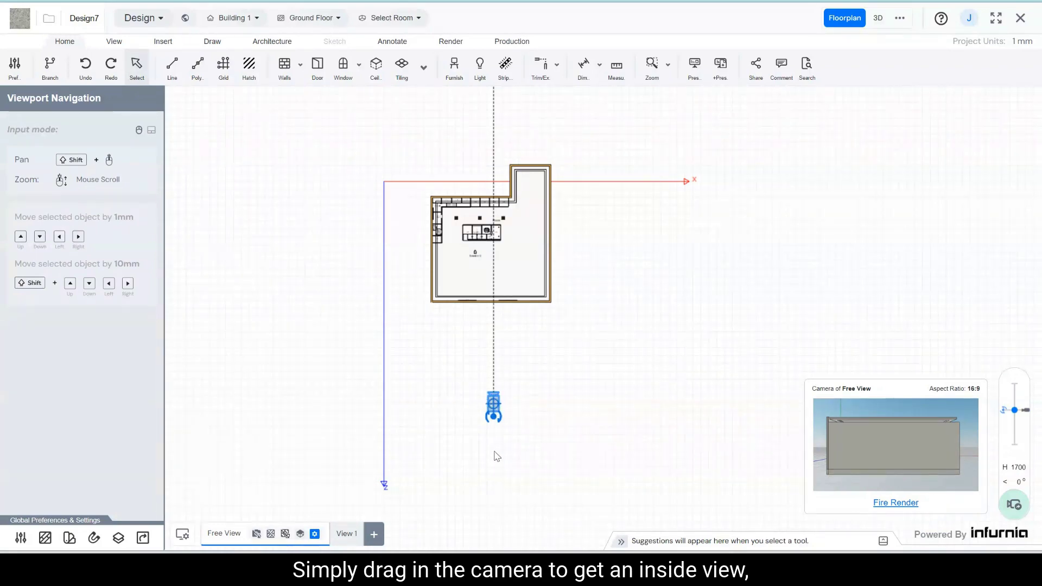
pyautogui.moveTo(495, 402); pyautogui.dragTo(491, 301)
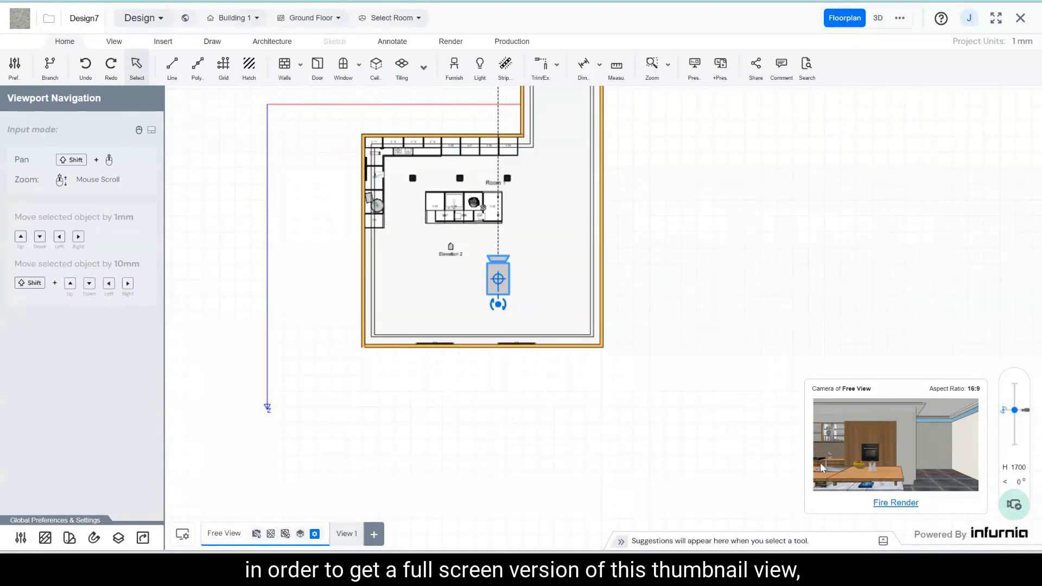
pyautogui.click(878, 20)
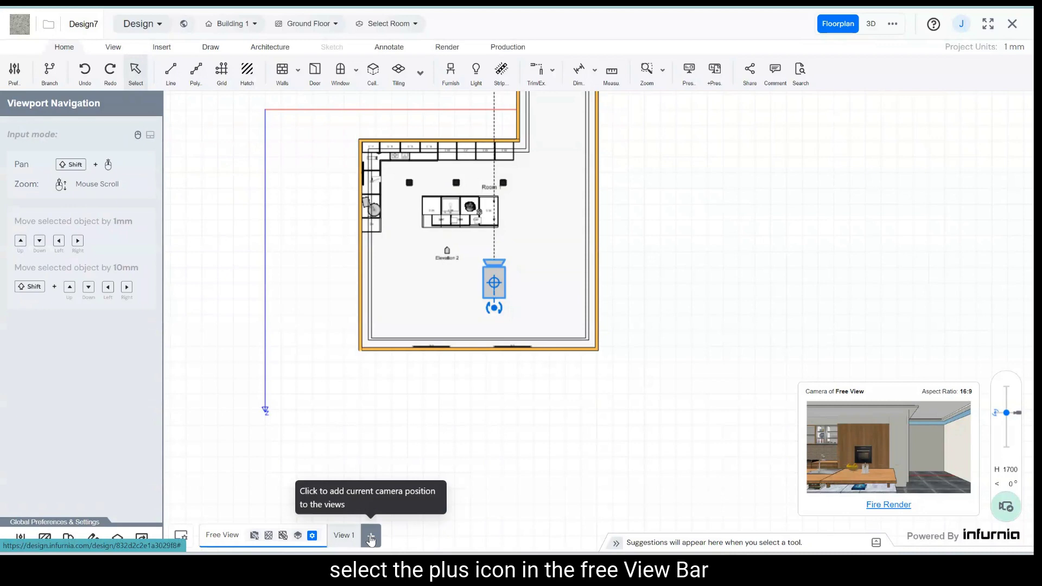
# - Save the current camera position as a new view and lock that view's camera
pyautogui.click(370, 537)
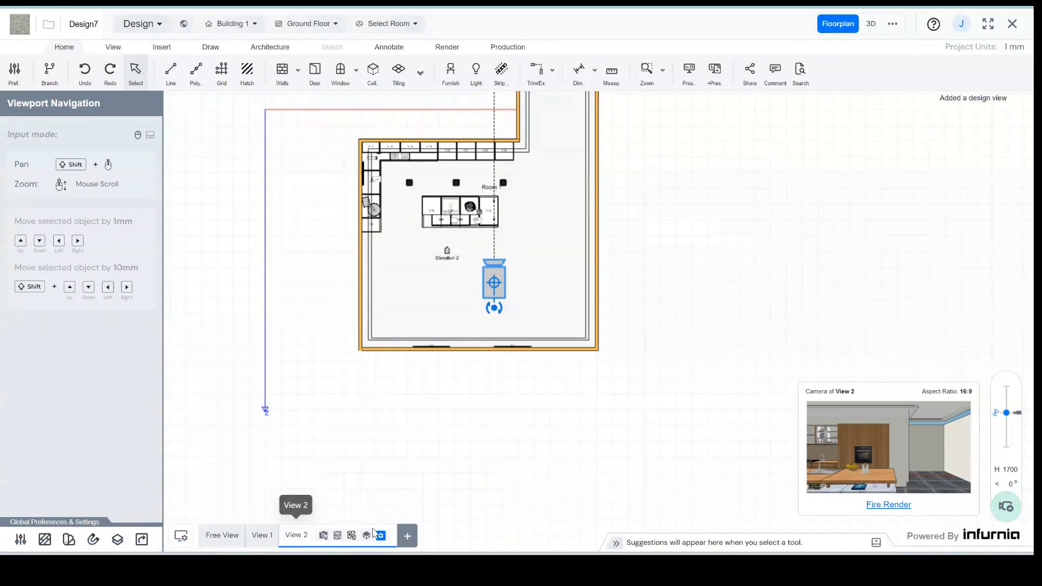
pyautogui.click(381, 537)
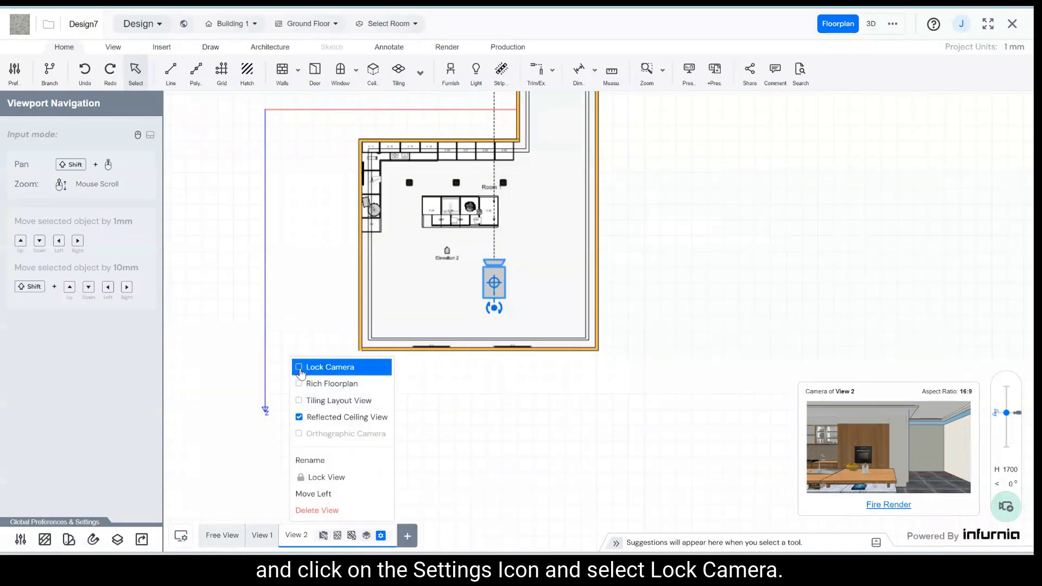
pyautogui.click(300, 369)
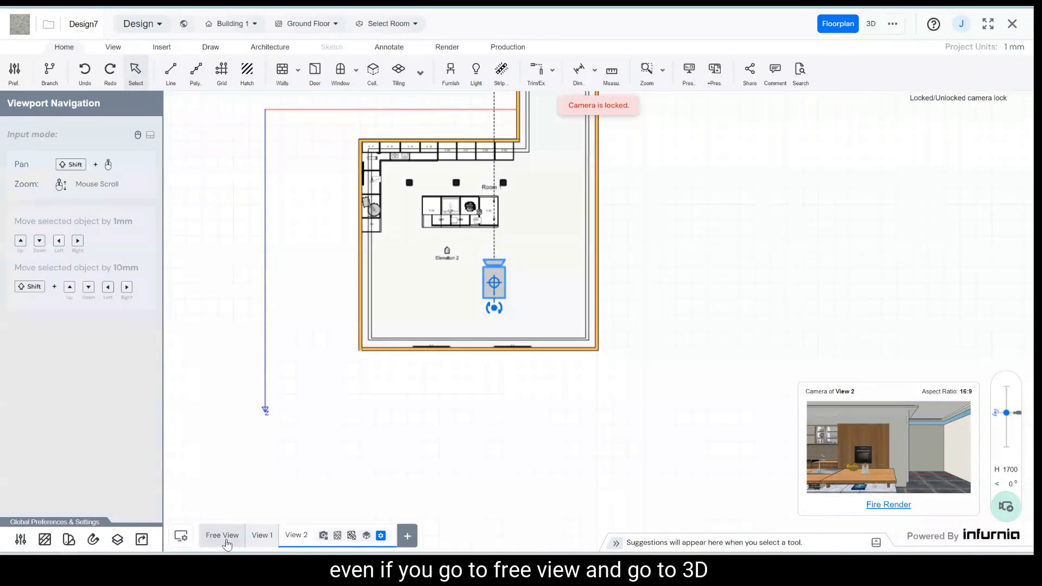
# - Orbit and zoom the Free View in 3D, and return to the locked View 2
pyautogui.click(224, 536)
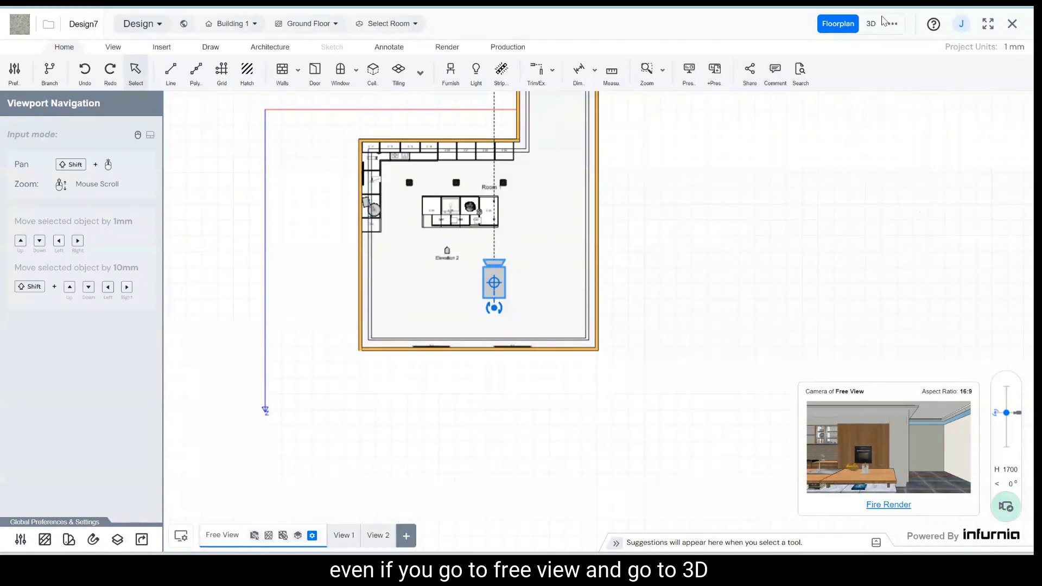
pyautogui.click(870, 23)
pyautogui.moveTo(480, 347); pyautogui.dragTo(487, 368, button='middle')
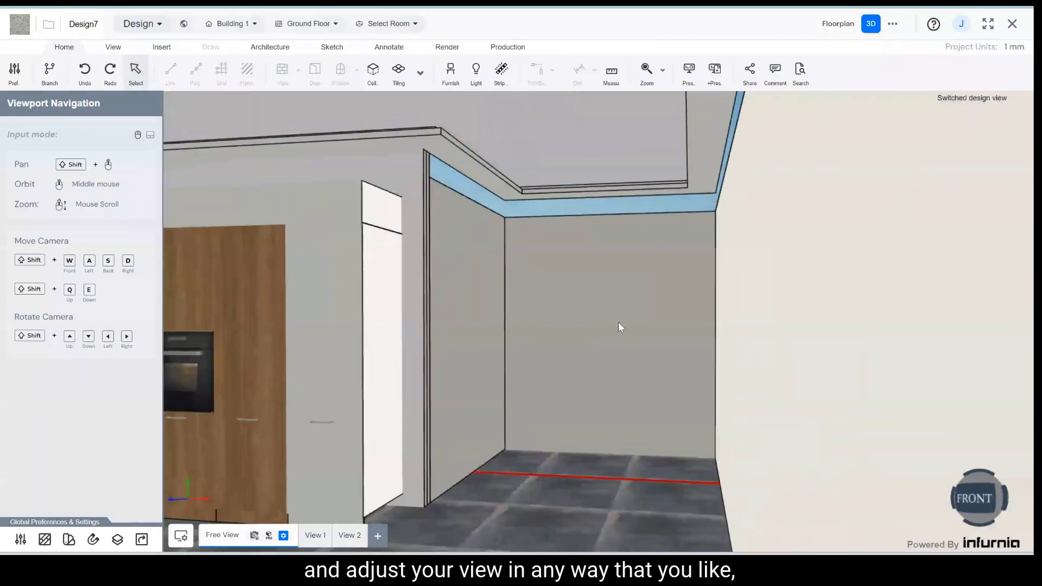
pyautogui.scroll(-5, 619, 323)
pyautogui.scroll(6, 619, 323)
pyautogui.scroll(-2, 618, 323)
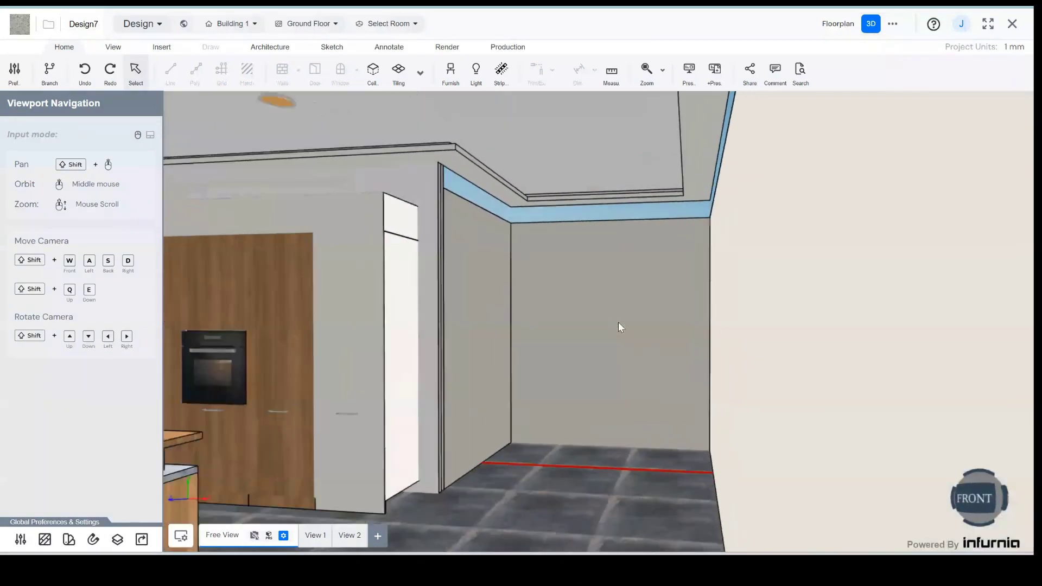
pyautogui.click(349, 536)
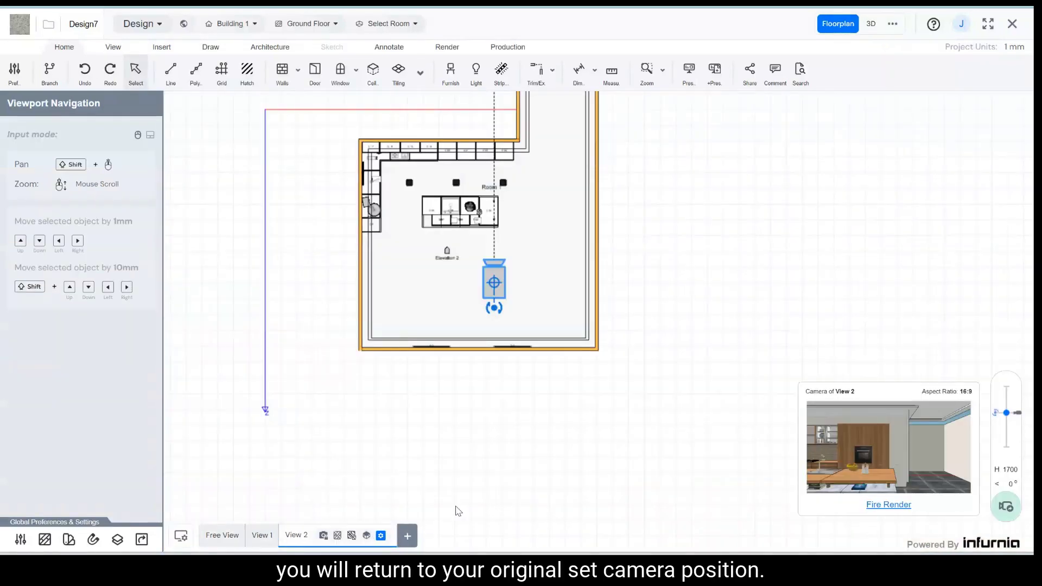
# - Check the camera's view in 3D, and open Fire Render from the floor plan's camera preview
pyautogui.click(869, 33)
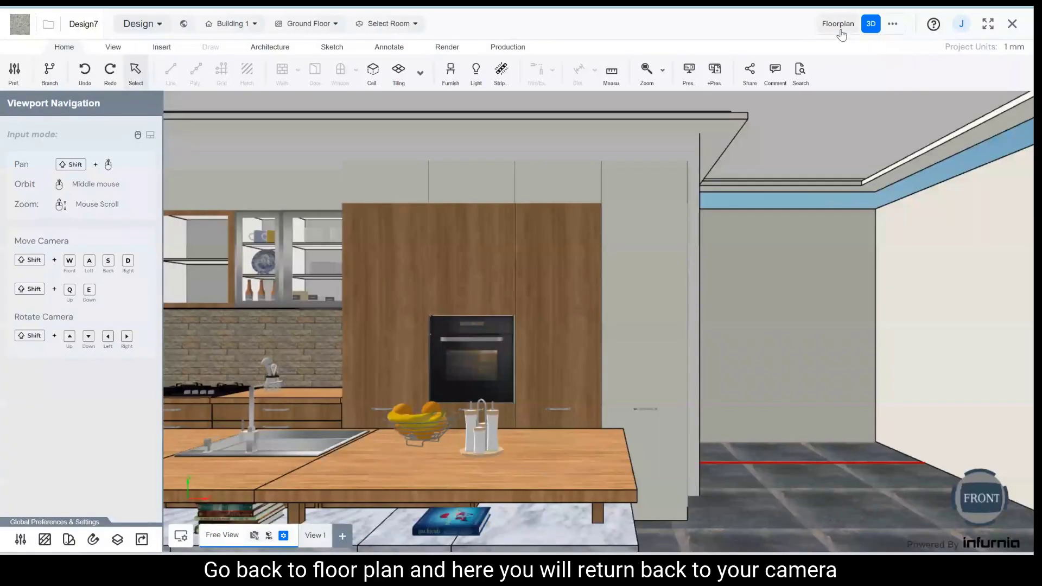
pyautogui.click(840, 30)
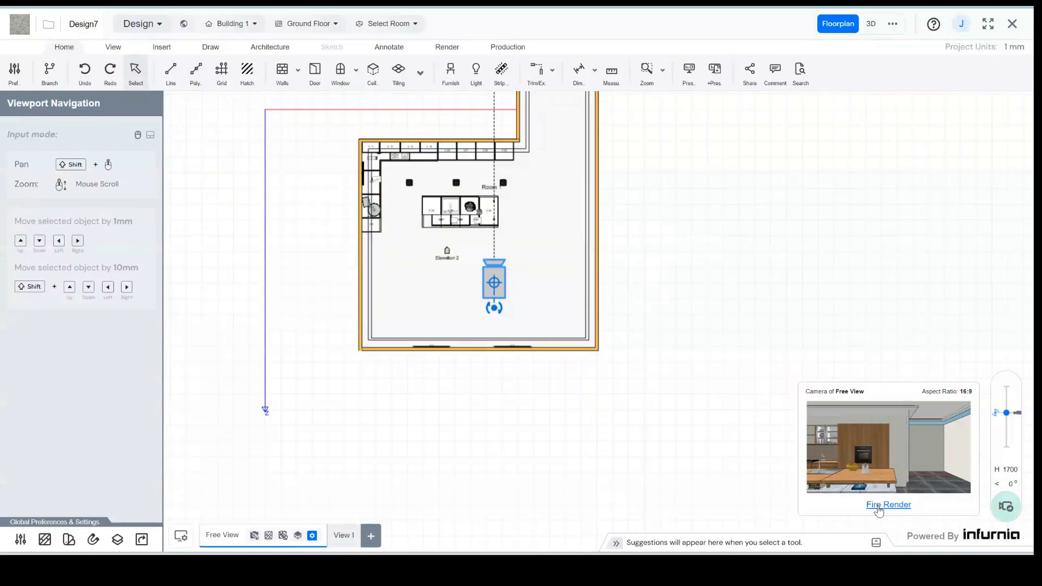
pyautogui.click(877, 506)
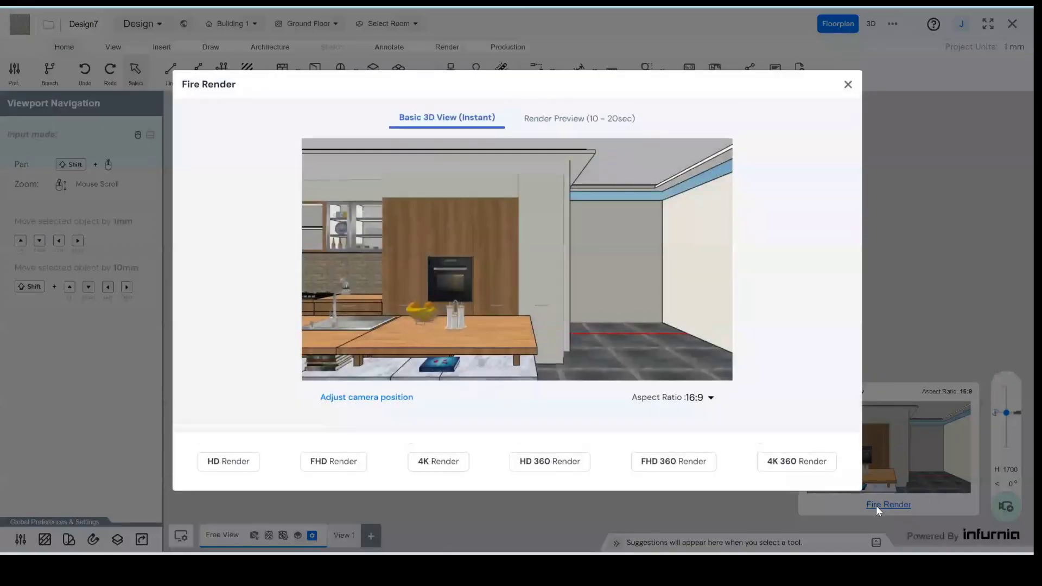